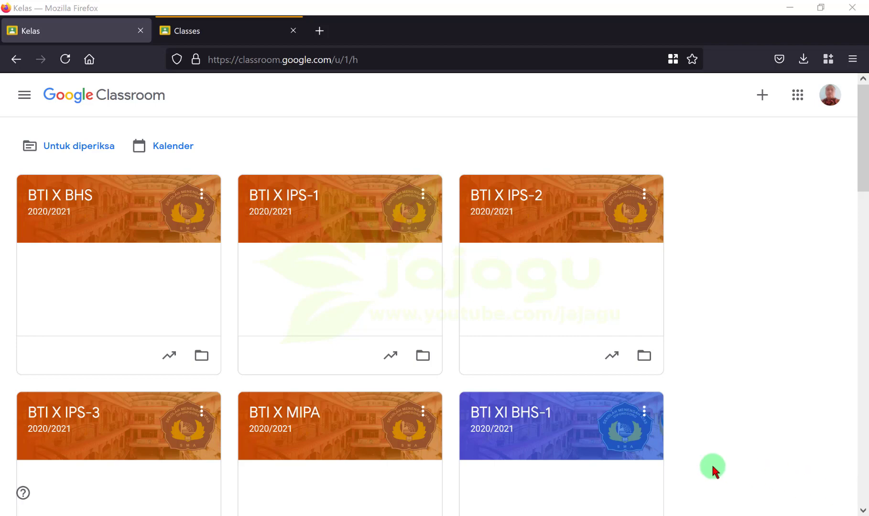
pyautogui.click(116, 35)
pyautogui.click(174, 30)
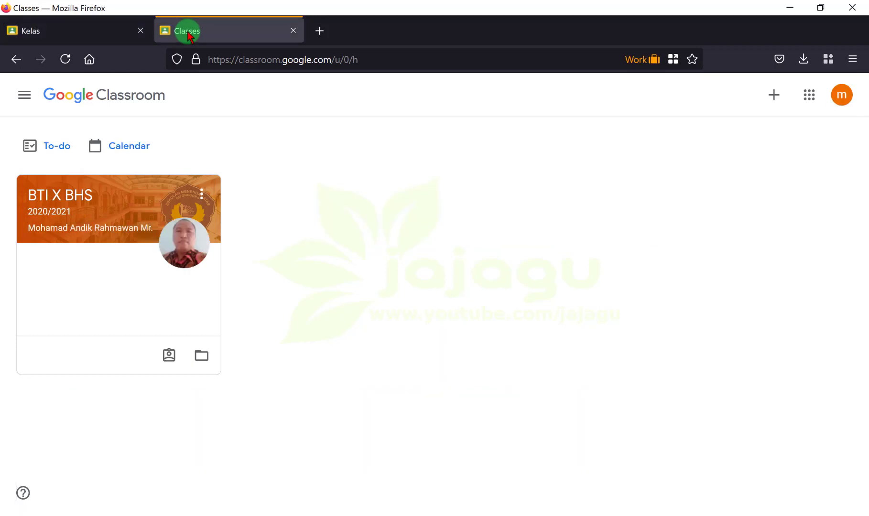
pyautogui.click(106, 29)
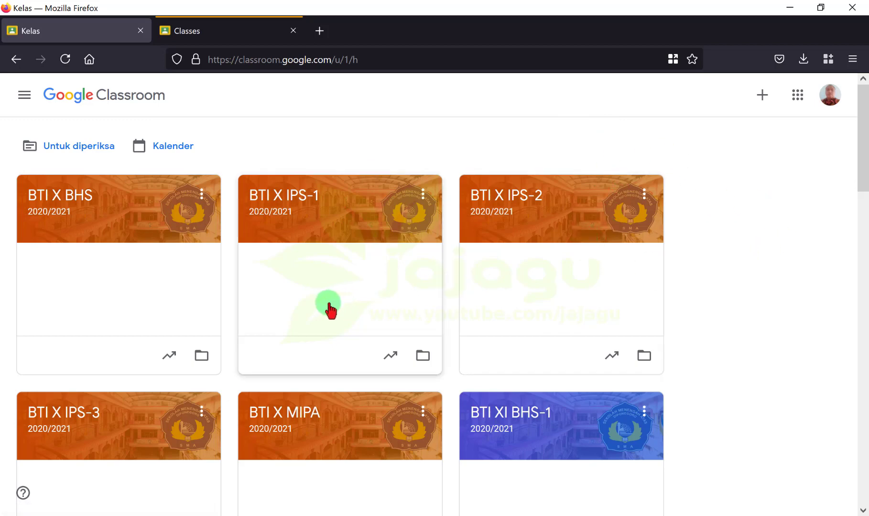
pyautogui.scroll(-3, 329, 306)
pyautogui.scroll(3, 330, 306)
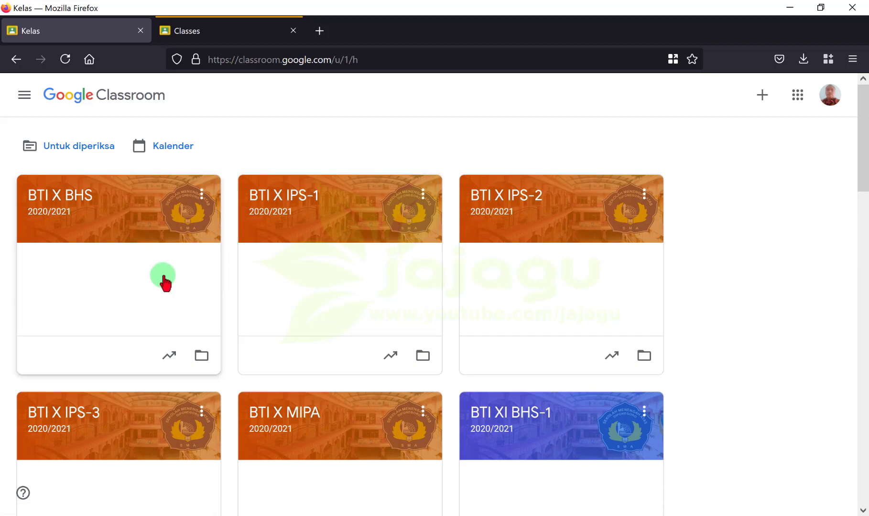
pyautogui.scroll(-2, 165, 285)
pyautogui.scroll(2, 165, 283)
pyautogui.scroll(-5, 165, 284)
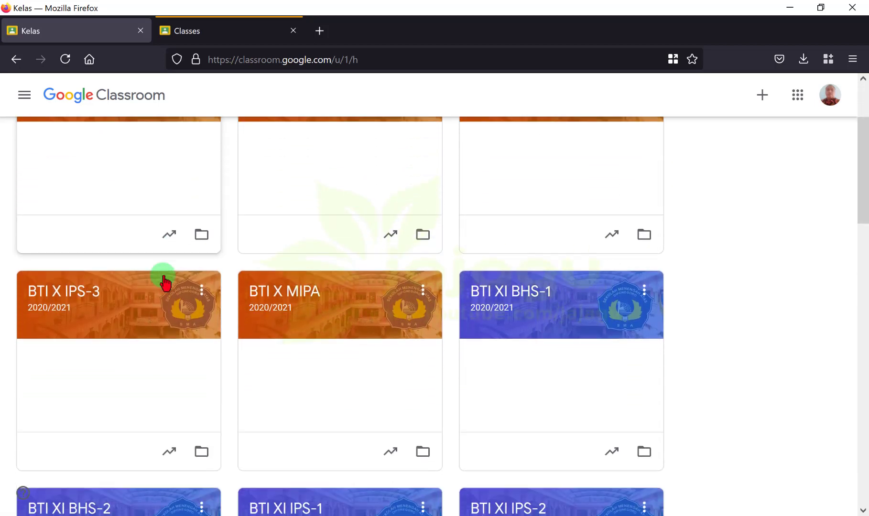
pyautogui.scroll(-5, 165, 283)
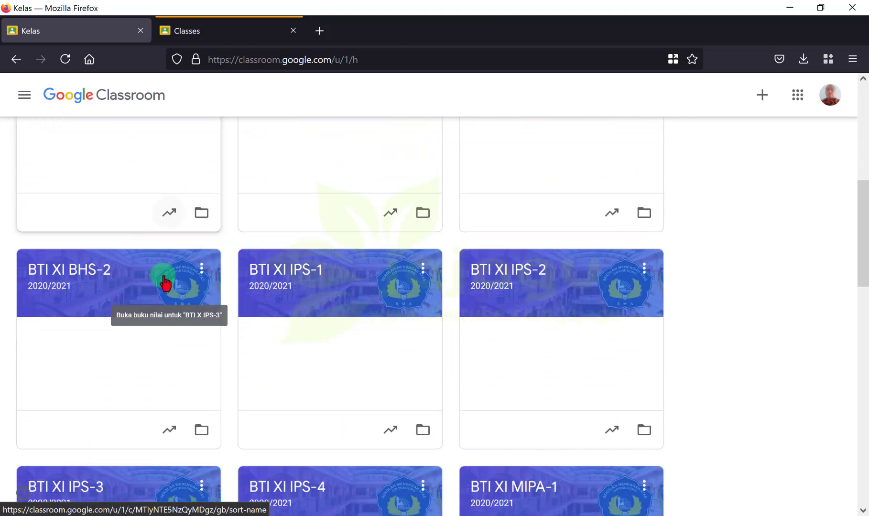
pyautogui.scroll(-6, 165, 284)
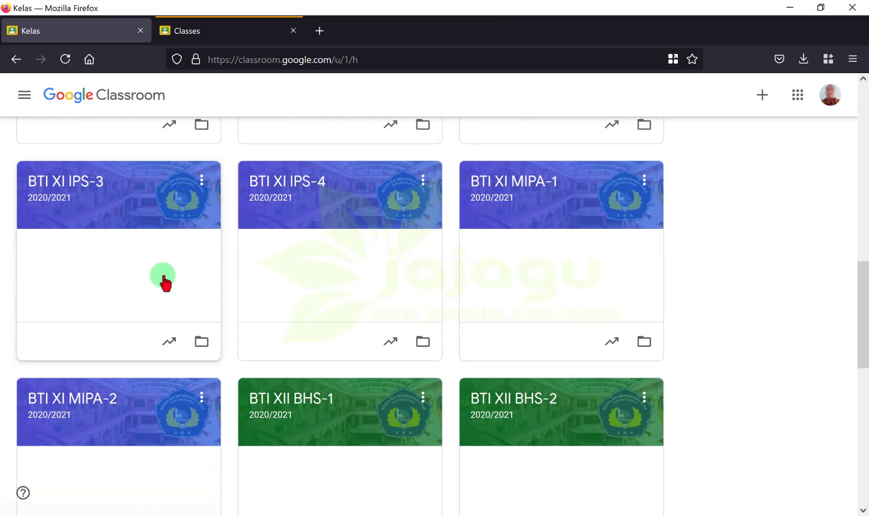
pyautogui.scroll(3, 165, 283)
pyautogui.scroll(18, 165, 284)
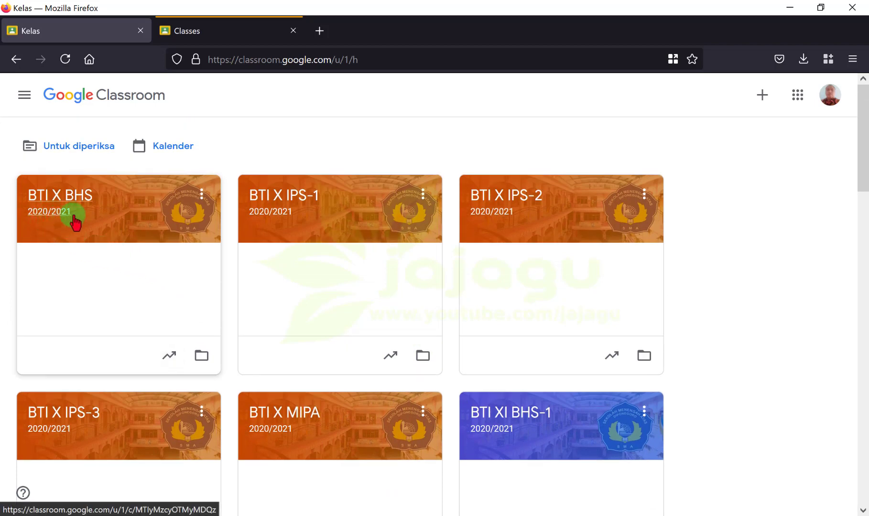
pyautogui.click(250, 32)
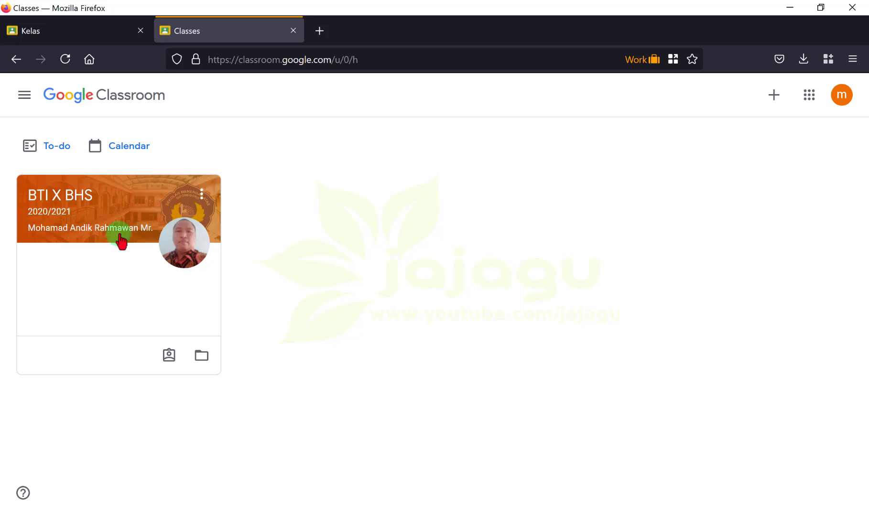
pyautogui.click(110, 30)
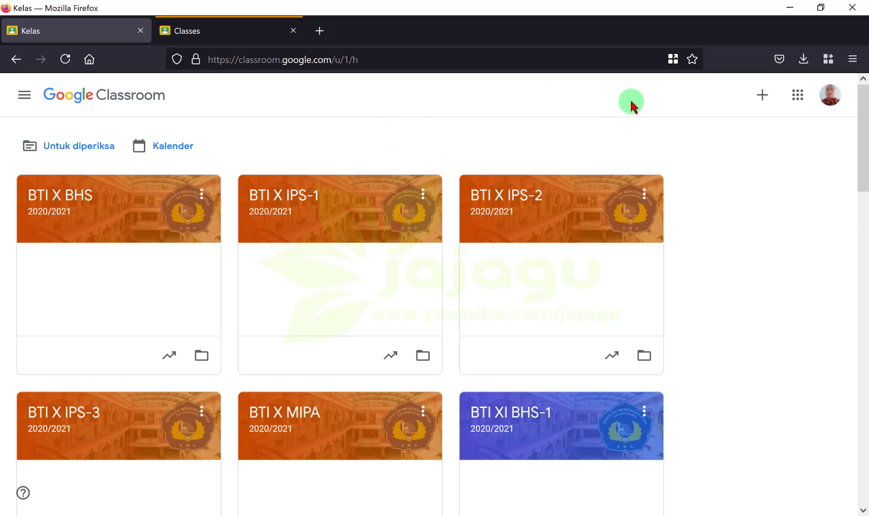
pyautogui.scroll(-5, 497, 268)
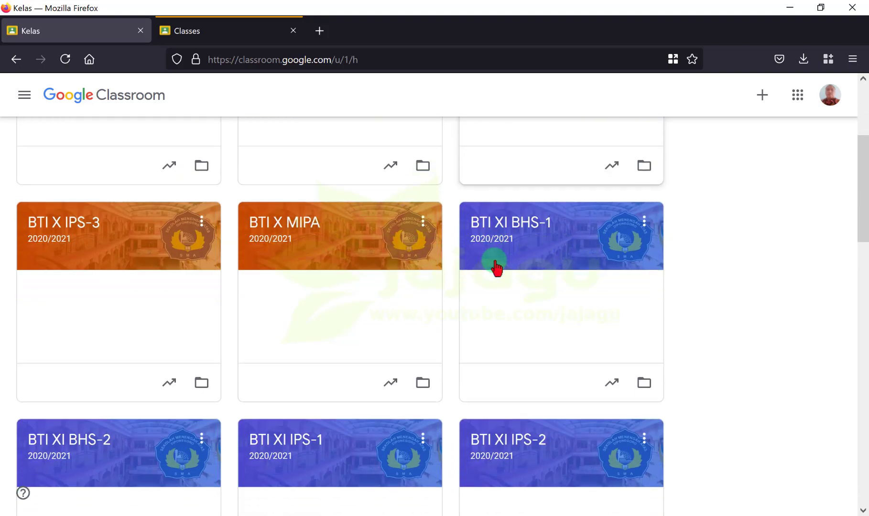
pyautogui.scroll(5, 497, 267)
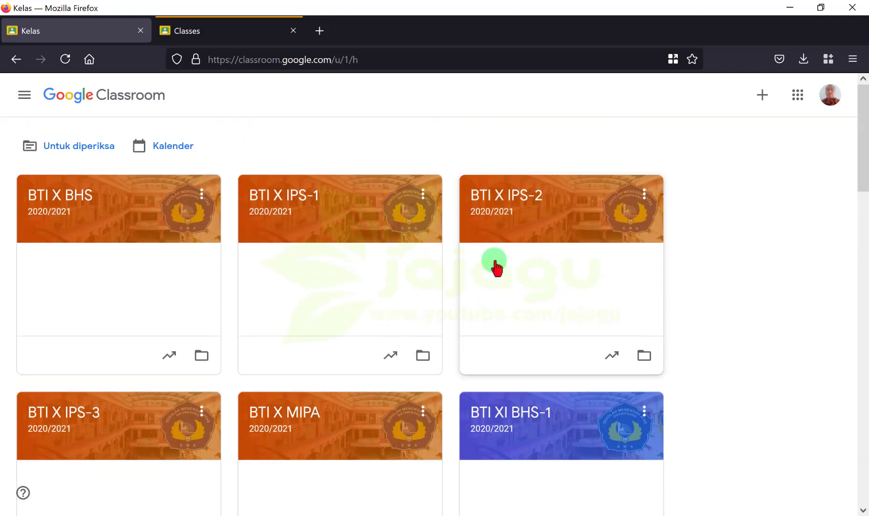
pyautogui.scroll(-3, 496, 268)
pyautogui.scroll(3, 496, 267)
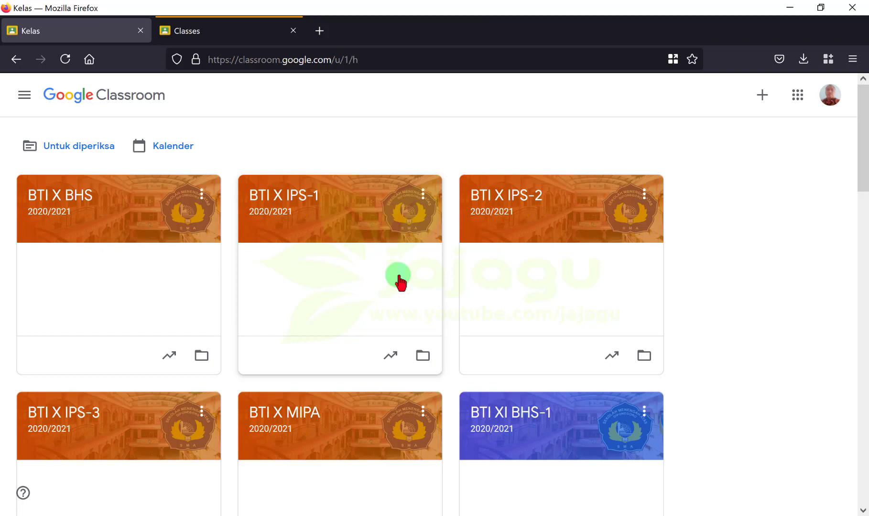
pyautogui.scroll(-15, 401, 282)
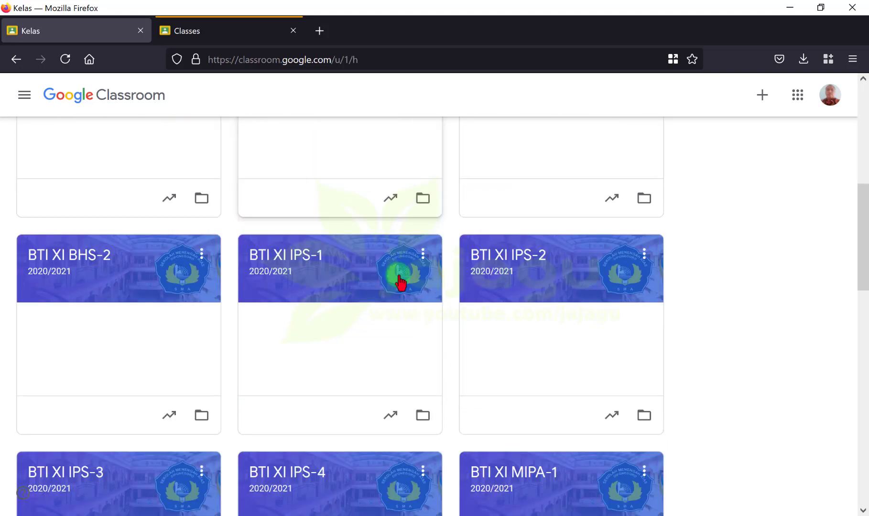
pyautogui.scroll(-4, 401, 282)
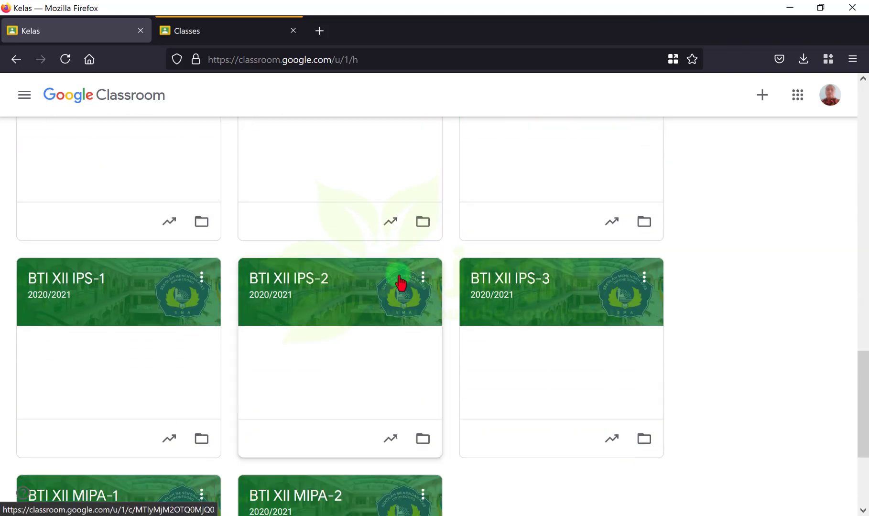
pyautogui.scroll(20, 400, 282)
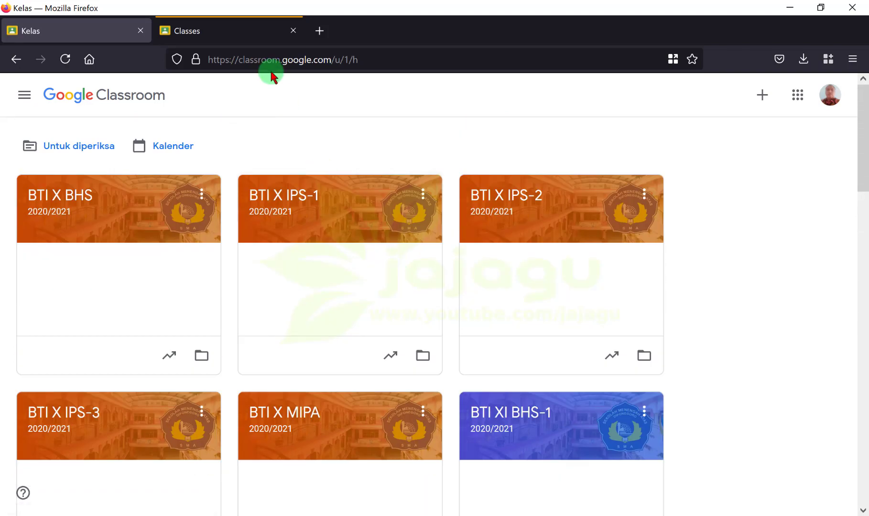
# Step: Switch to the student account's tab to see its only class, BTI X BHS 2020/2021
pyautogui.click(247, 34)
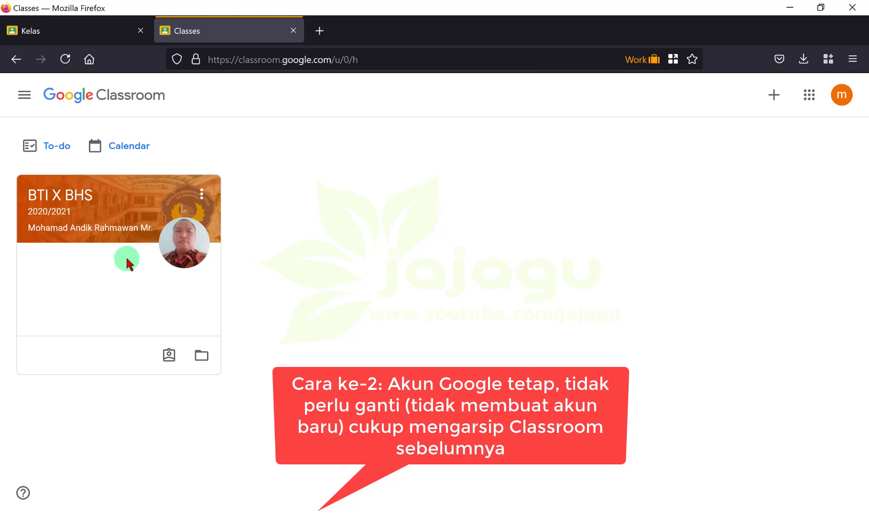
# Step: Compare the teacher and student class lists, ending on the teacher's 2020/2021 class list
pyautogui.click(110, 36)
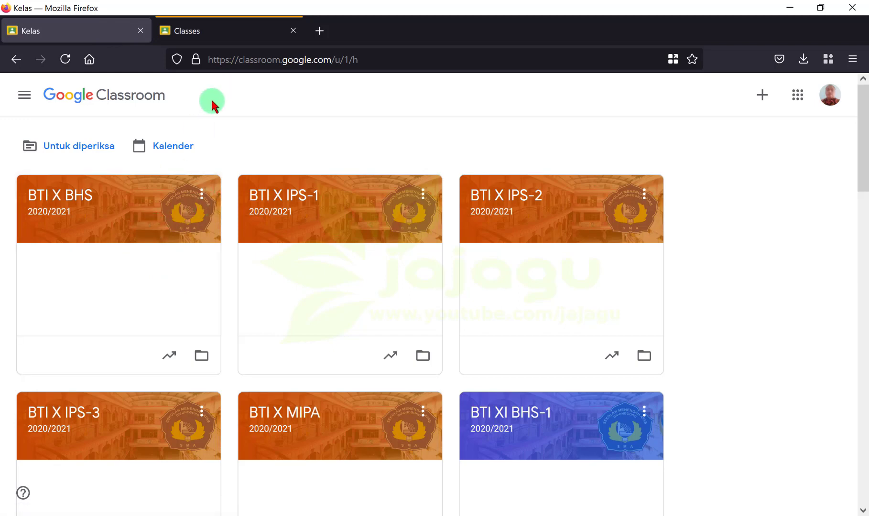
pyautogui.click(243, 38)
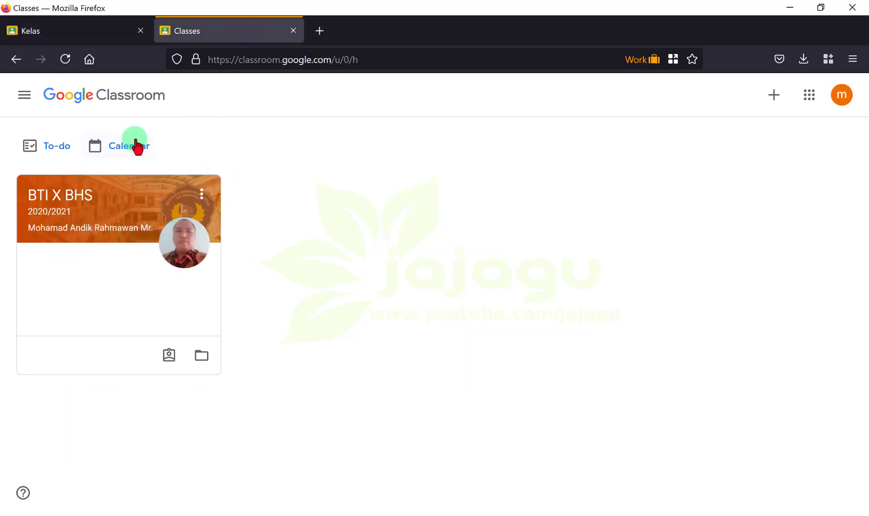
pyautogui.click(115, 27)
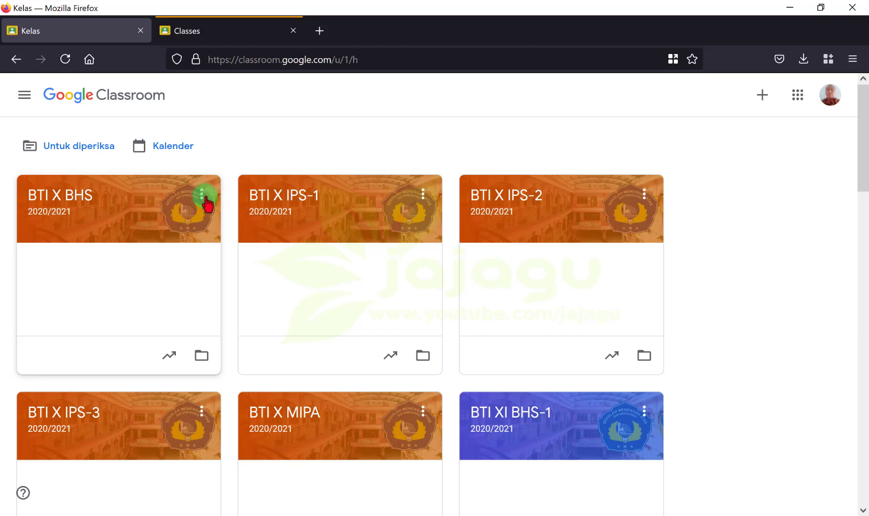
# Step: Archive the BTI X BHS class from its card menu and confirm with Arsip
pyautogui.click(203, 197)
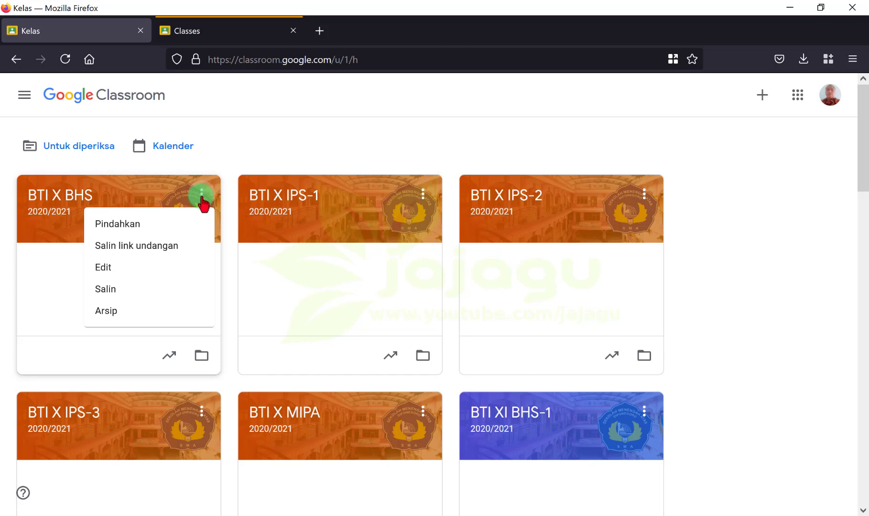
pyautogui.click(158, 315)
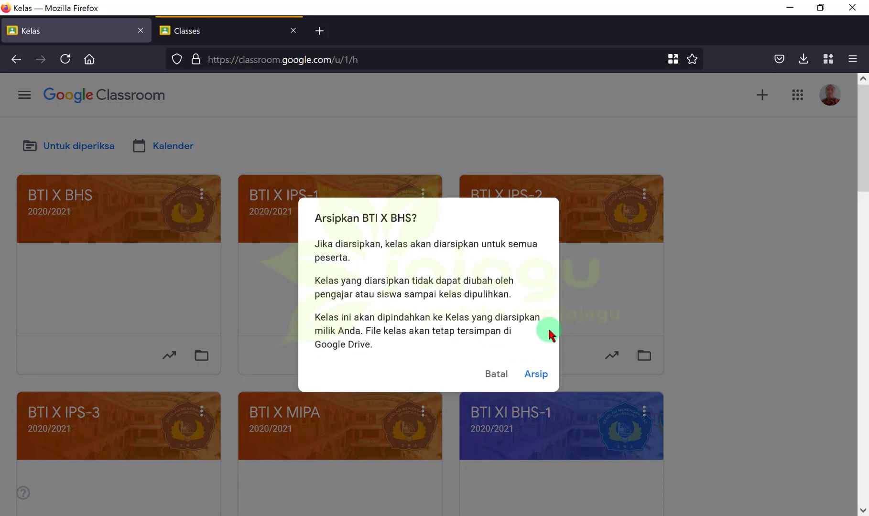
pyautogui.click(537, 376)
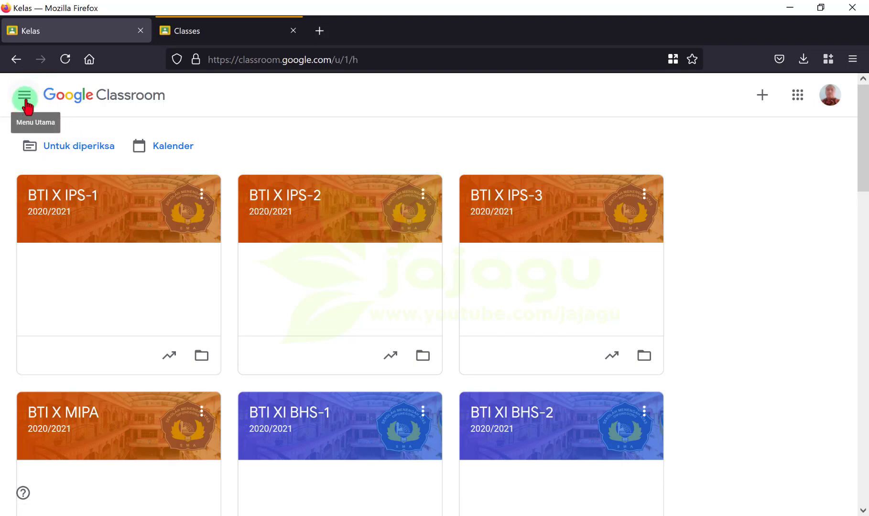
# Step: Open the main menu drawer and scroll down through the teaching classes to the bottom
pyautogui.click(25, 98)
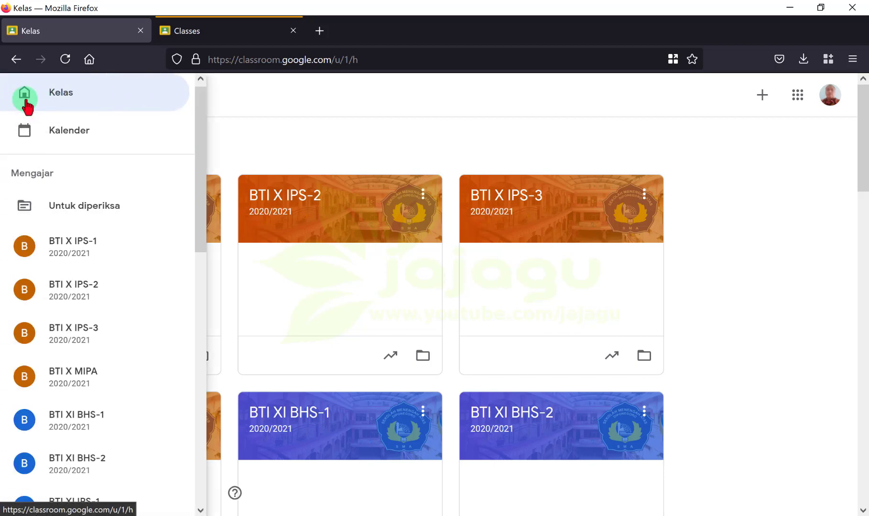
pyautogui.click(99, 247)
pyautogui.scroll(-5, 100, 247)
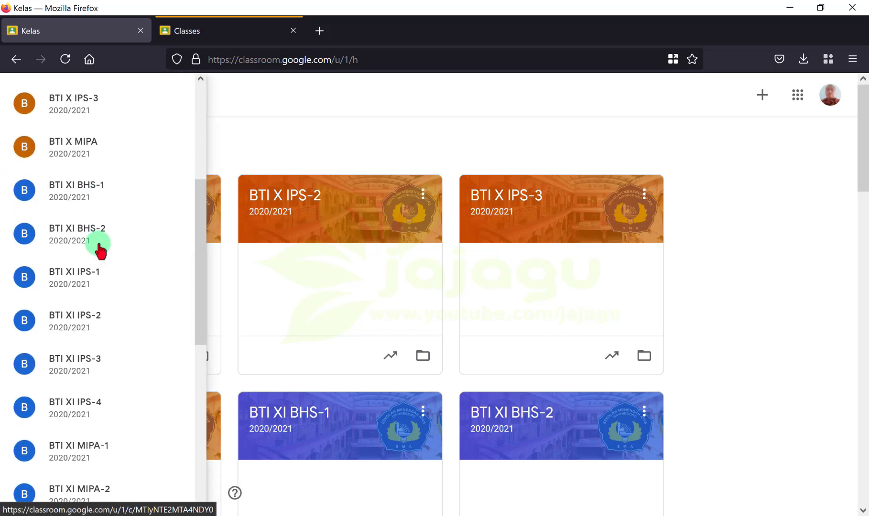
pyautogui.scroll(-2, 100, 246)
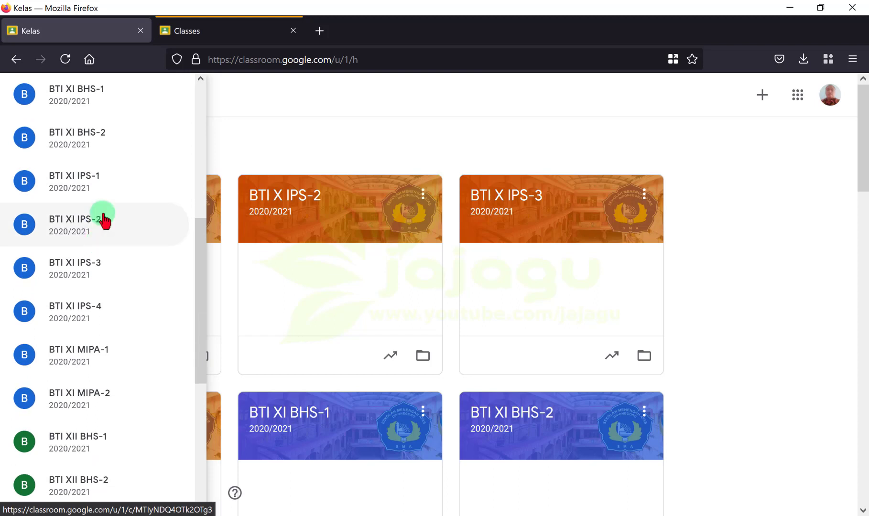
pyautogui.scroll(-3, 104, 307)
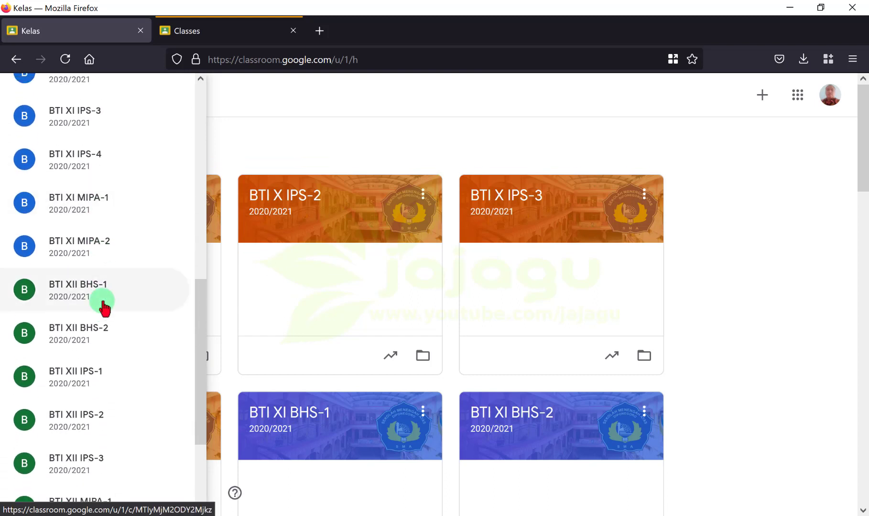
pyautogui.scroll(-3, 105, 307)
pyautogui.scroll(-2, 105, 307)
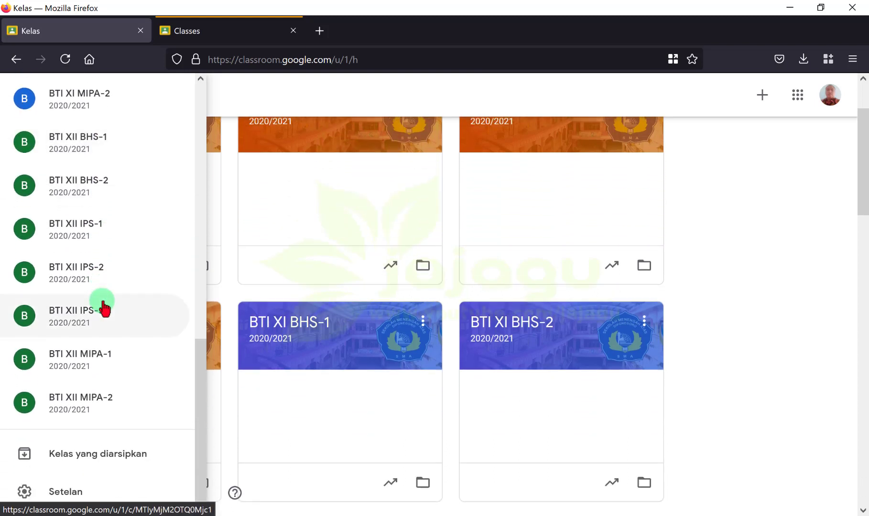
# Step: View the archived classes page and close the BTI X BHS card's menu without choosing anything
pyautogui.click(120, 466)
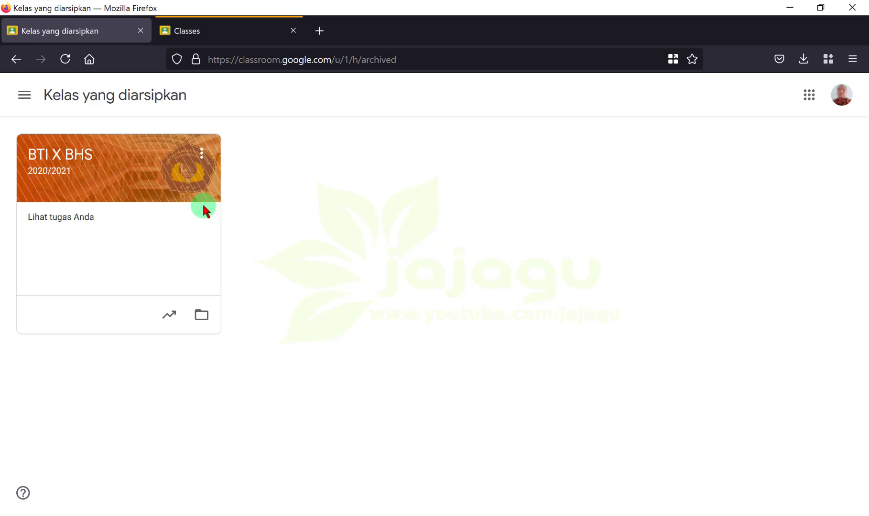
pyautogui.click(202, 154)
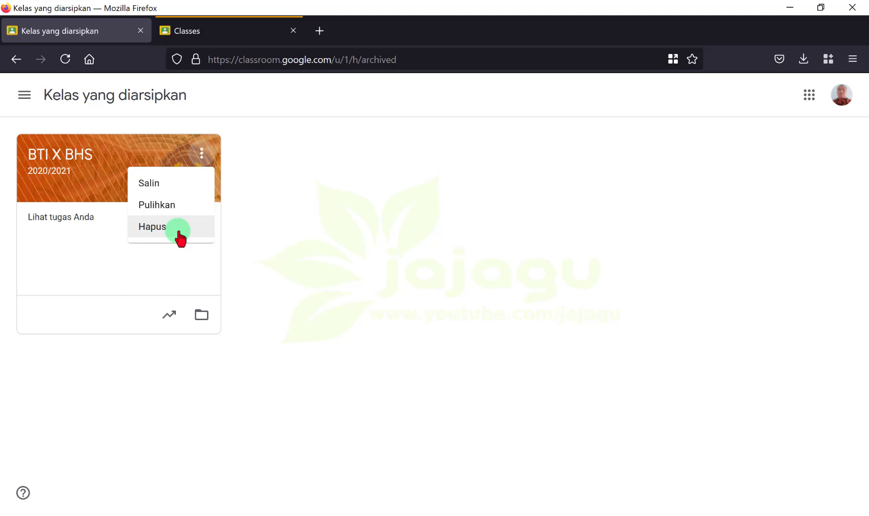
pyautogui.click(304, 147)
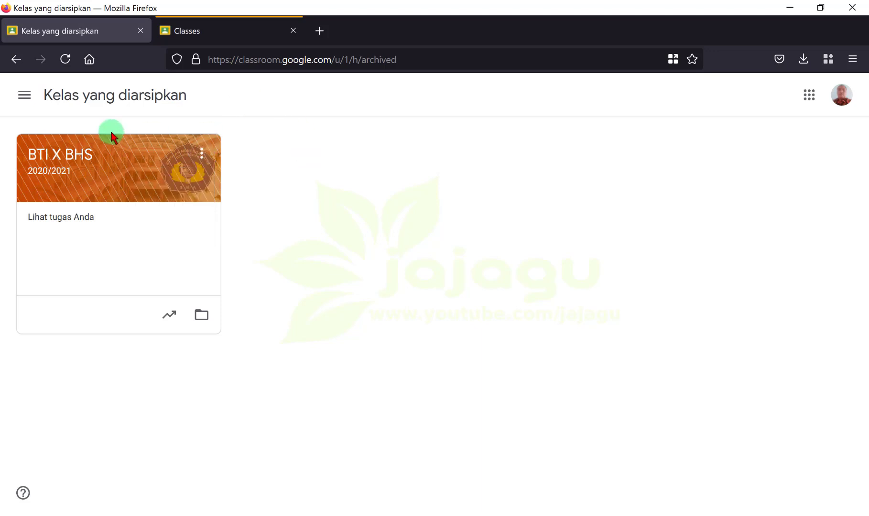
# Step: Return to the teacher's class list, glance at the student's empty list, then come back
pyautogui.click(25, 96)
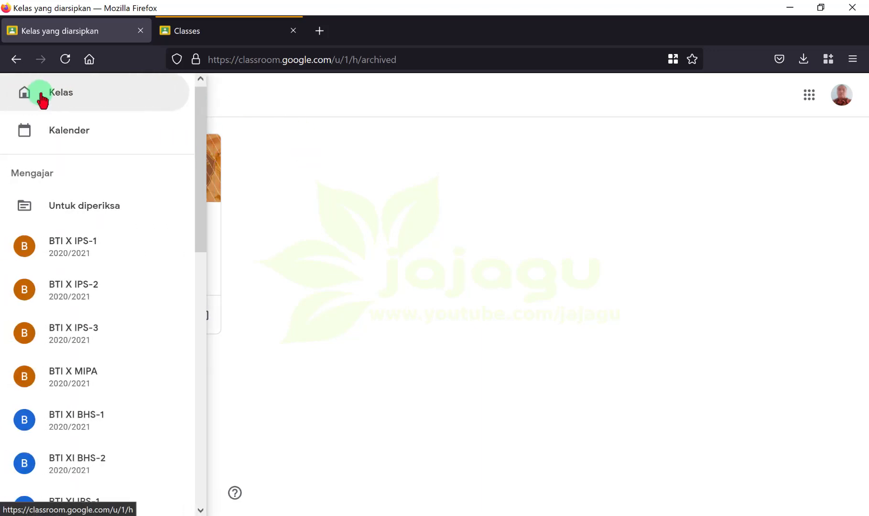
pyautogui.click(61, 96)
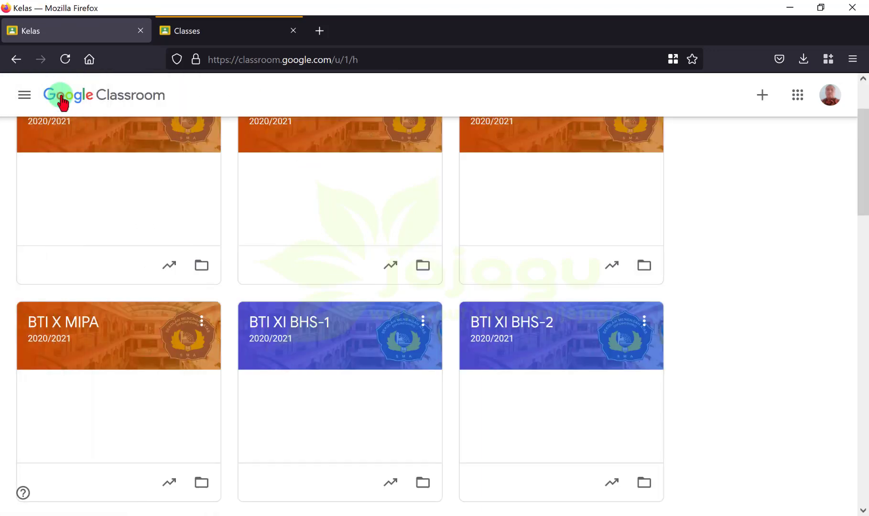
pyautogui.scroll(2, 110, 188)
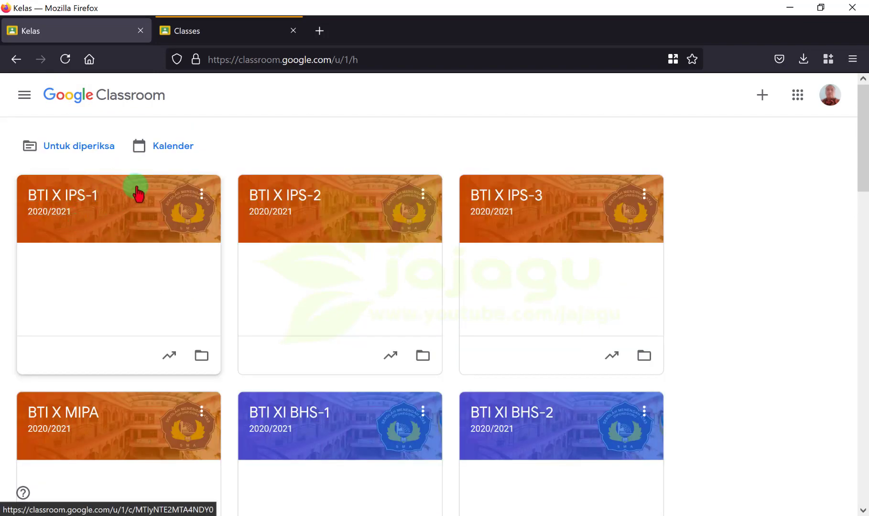
pyautogui.click(217, 30)
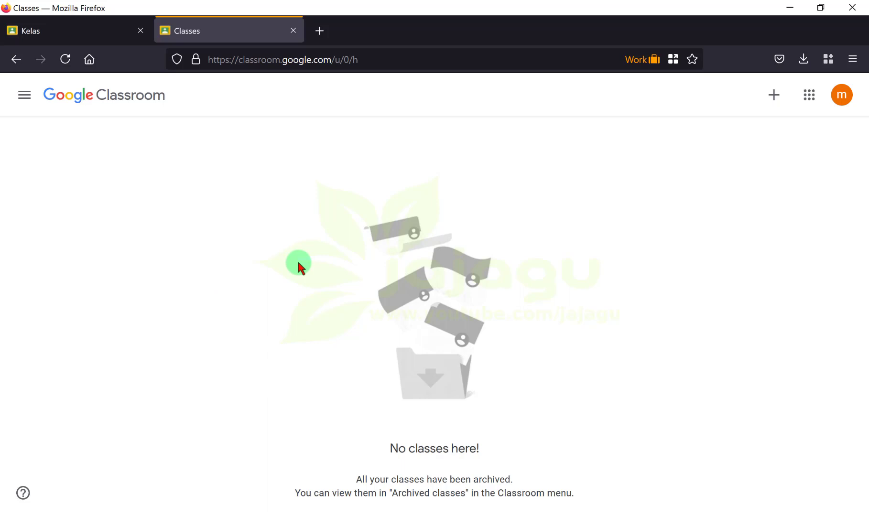
pyautogui.click(97, 34)
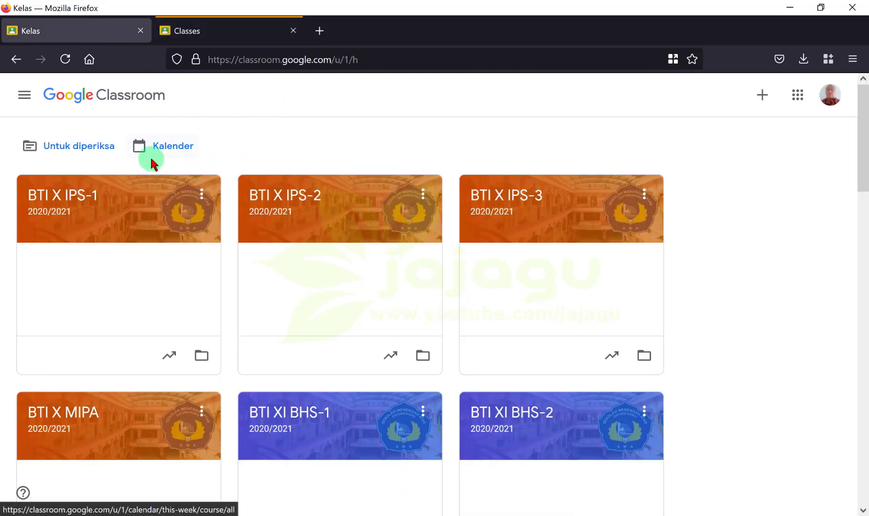
# Step: Start creating a new class, accepting the school-use notice in Buat kelas
pyautogui.click(762, 100)
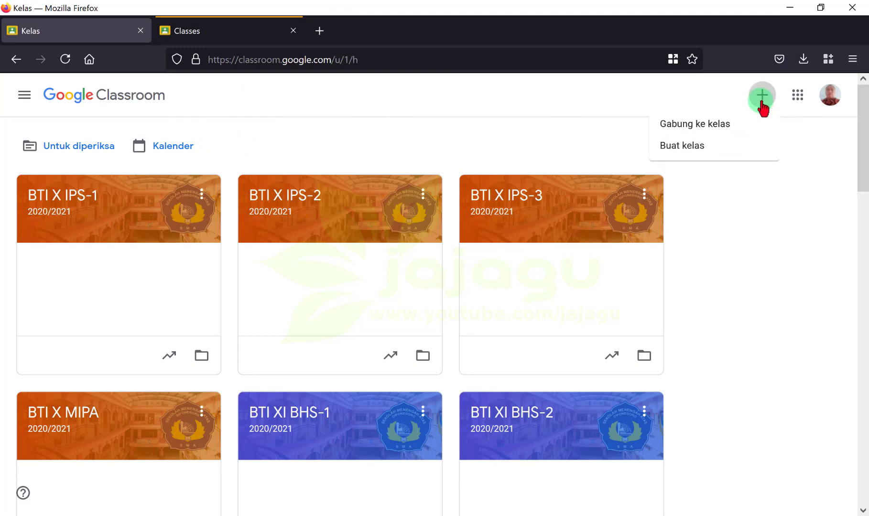
pyautogui.click(699, 148)
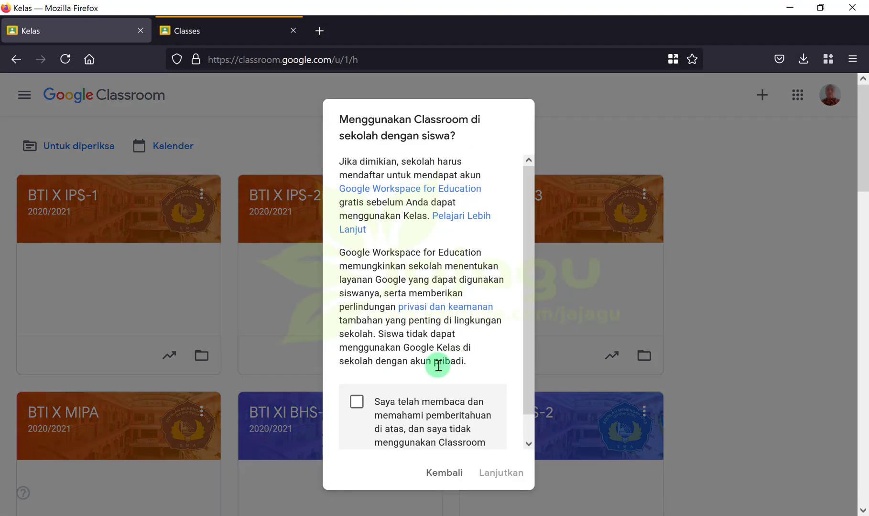
pyautogui.click(356, 407)
pyautogui.click(502, 473)
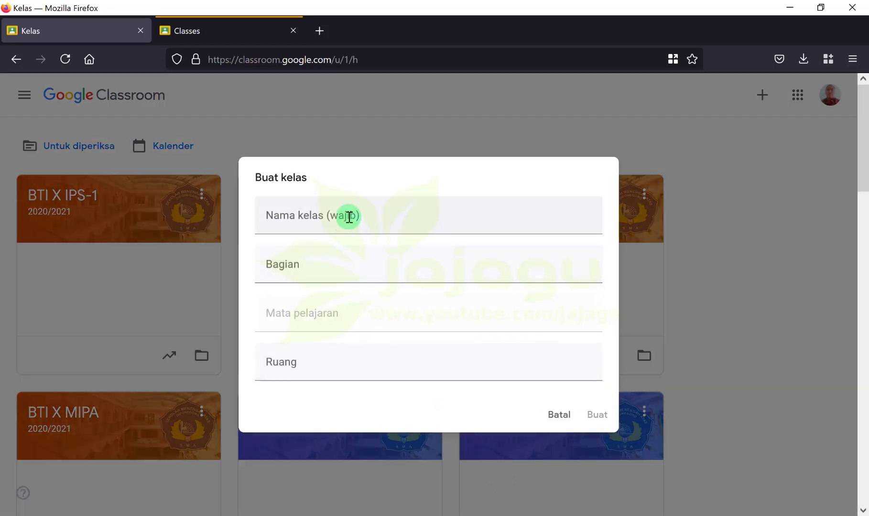
# Step: Enter the class name BTI XI BHS, correcting typos along the way
pyautogui.click(349, 217)
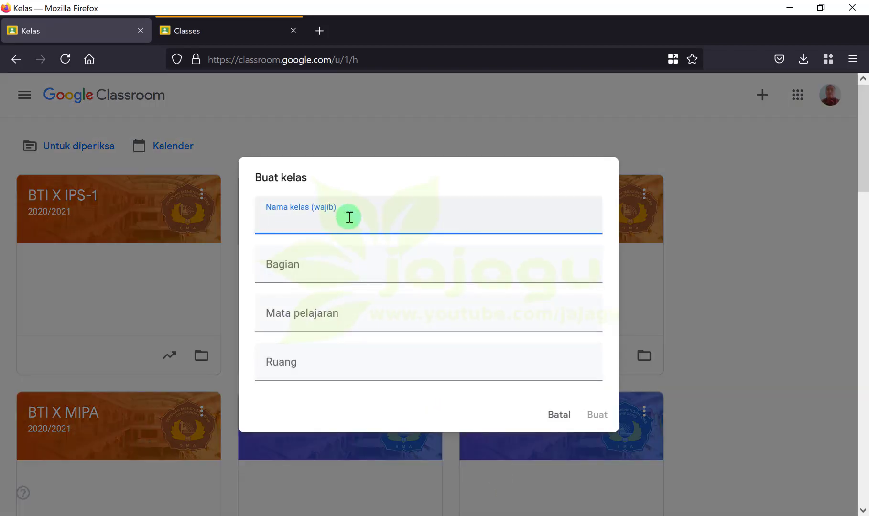
pyautogui.write('X')
pyautogui.press('BackSpace')
pyautogui.write('BTi')
pyautogui.press('BackSpace')
pyautogui.press('BackSpace')
pyautogui.write('I X BHS')
pyautogui.press('BackSpace')
pyautogui.press('BackSpace')
pyautogui.press('BackSpace')
pyautogui.press('BackSpace')
pyautogui.write('I BHS')
# Step: Fill section 2021/2022, subject BTI and room XI BHS, then create the class
pyautogui.press('Tab')
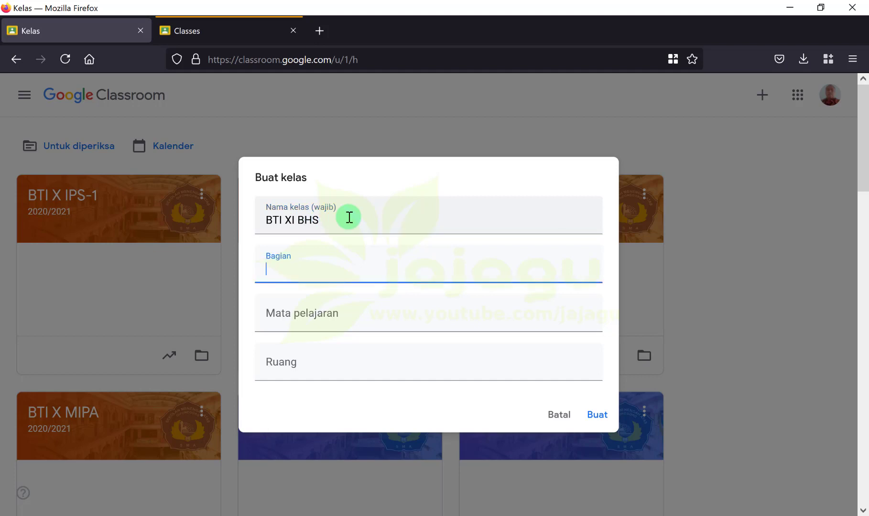
pyautogui.write('2021/2022')
pyautogui.press('Tab')
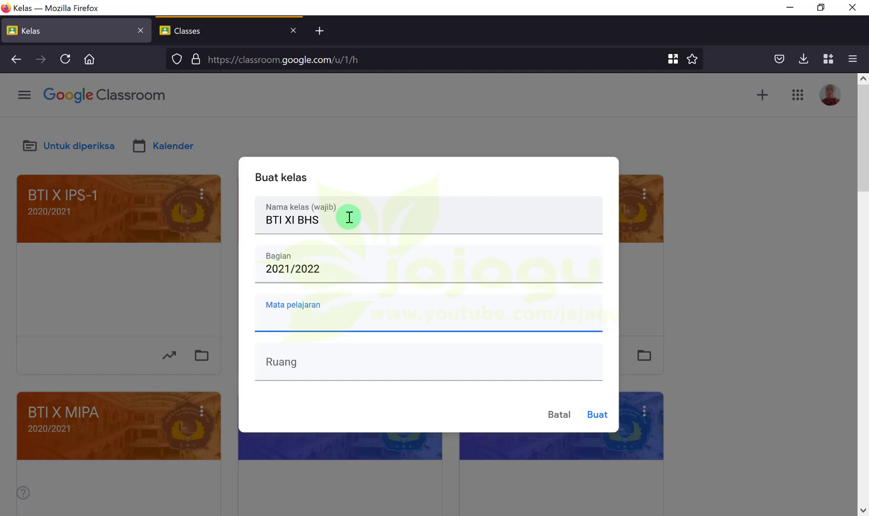
pyautogui.write('BTI')
pyautogui.press('Tab')
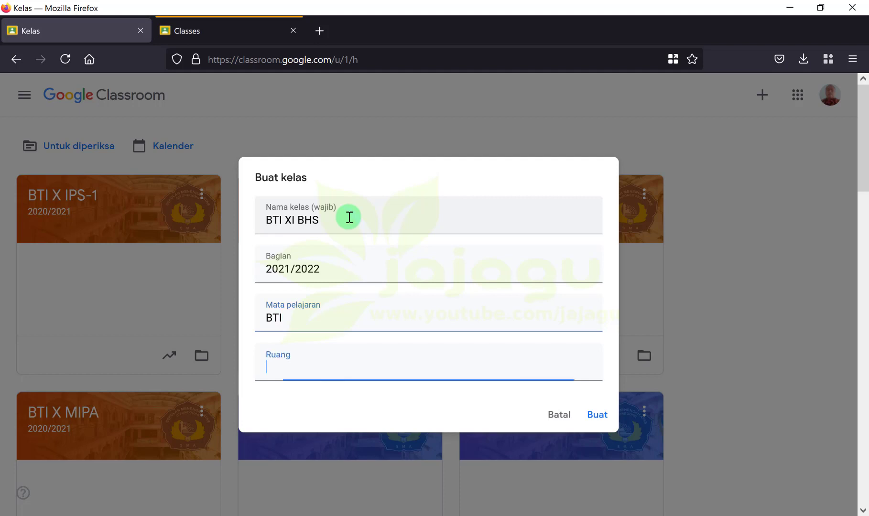
pyautogui.write('XI BHS')
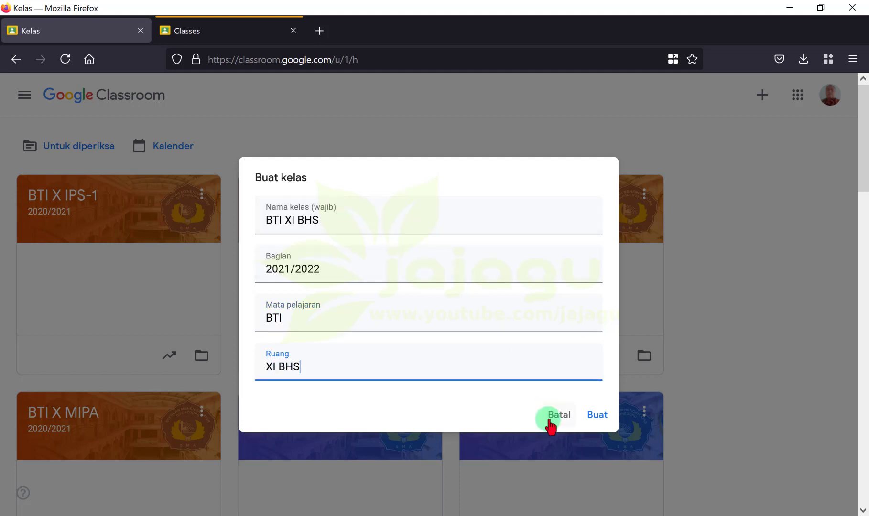
pyautogui.click(593, 417)
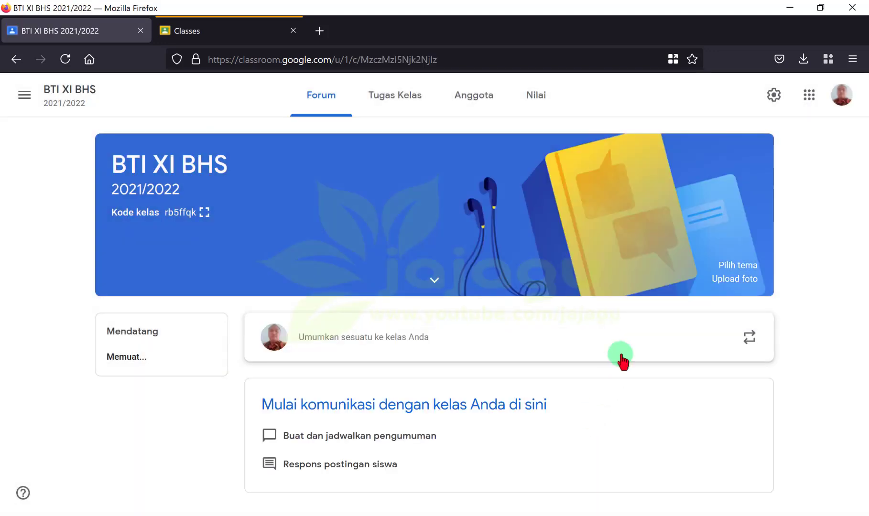
# Step: Copy the BTI XI BHS class code, then switch to the student account's empty class list
pyautogui.click(25, 95)
pyautogui.click(31, 99)
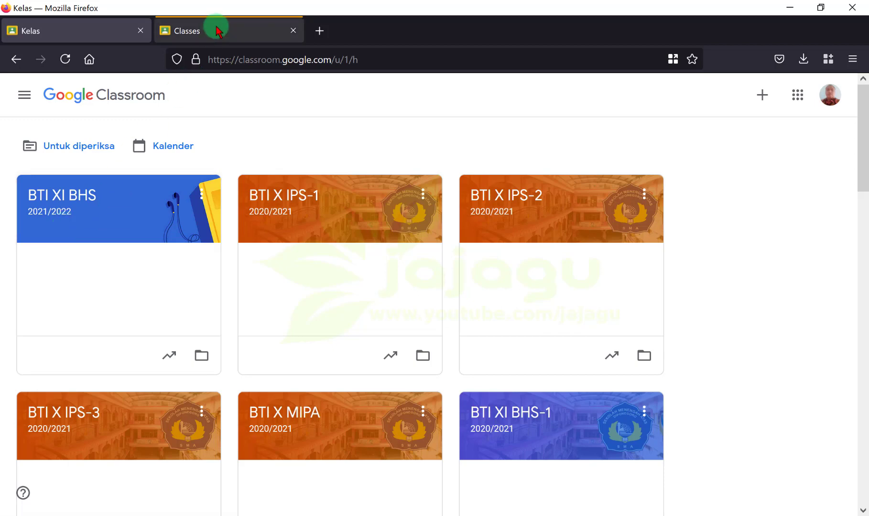
pyautogui.click(121, 201)
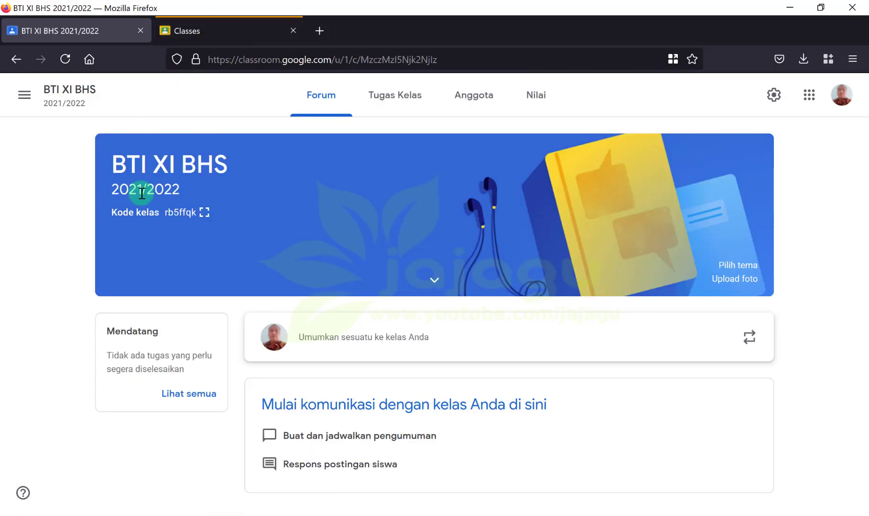
pyautogui.doubleClick(182, 213)
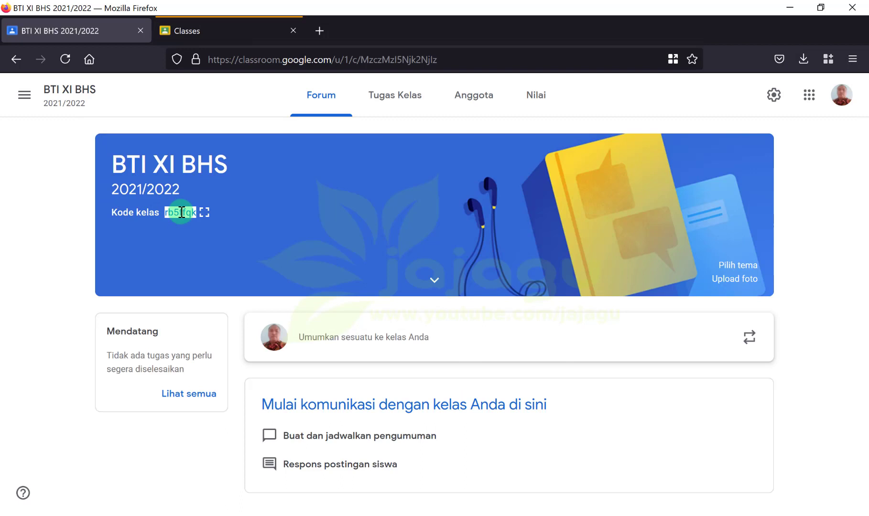
pyautogui.click(229, 32)
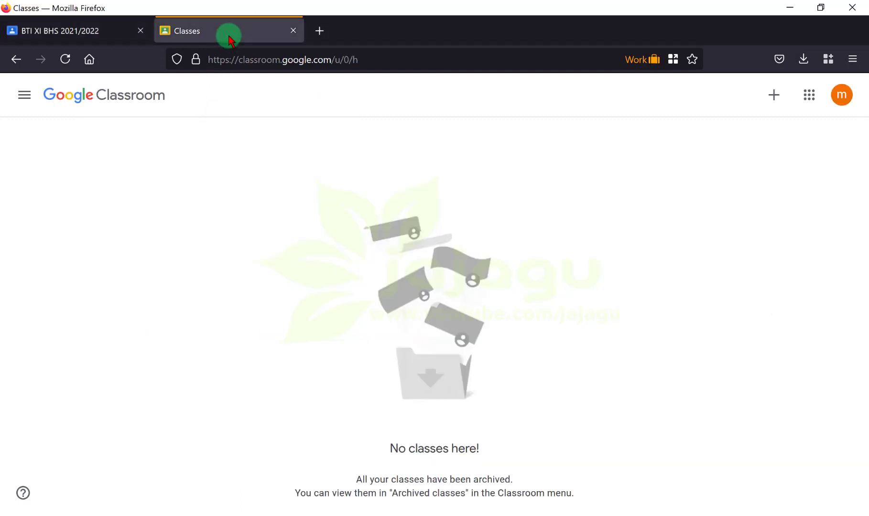
# Step: Join BTI XI BHS as the student by pasting its class code, then go to Classes
pyautogui.click(771, 98)
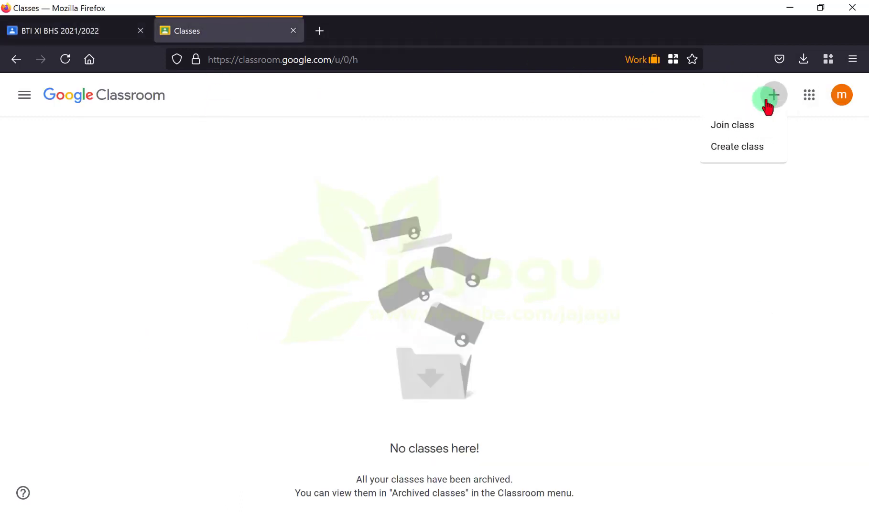
pyautogui.click(754, 127)
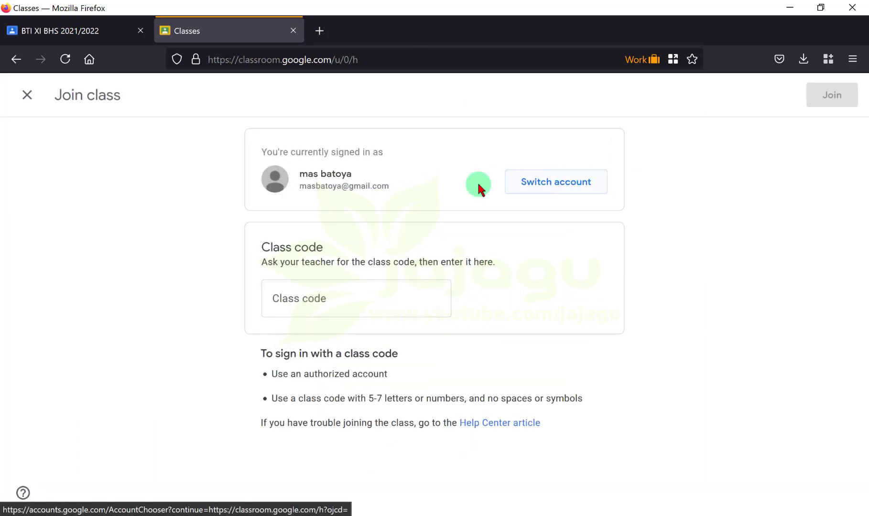
pyautogui.click(357, 303)
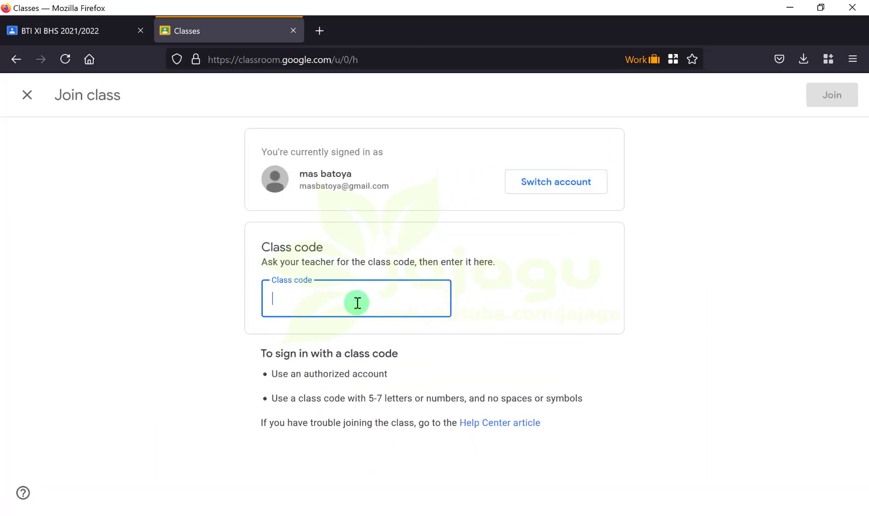
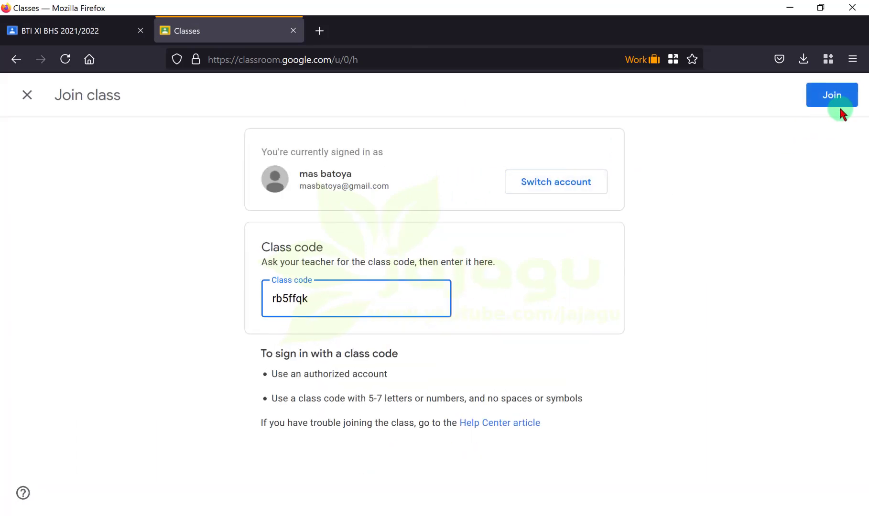
pyautogui.click(846, 108)
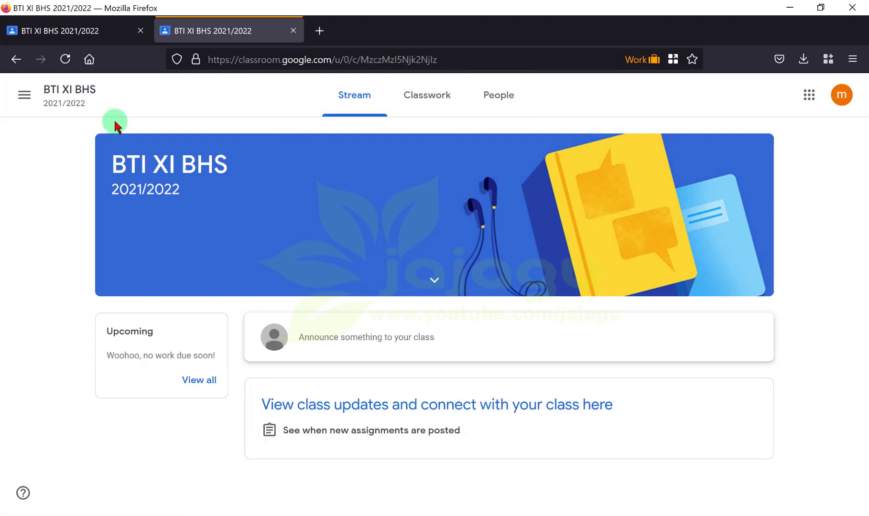
pyautogui.click(27, 95)
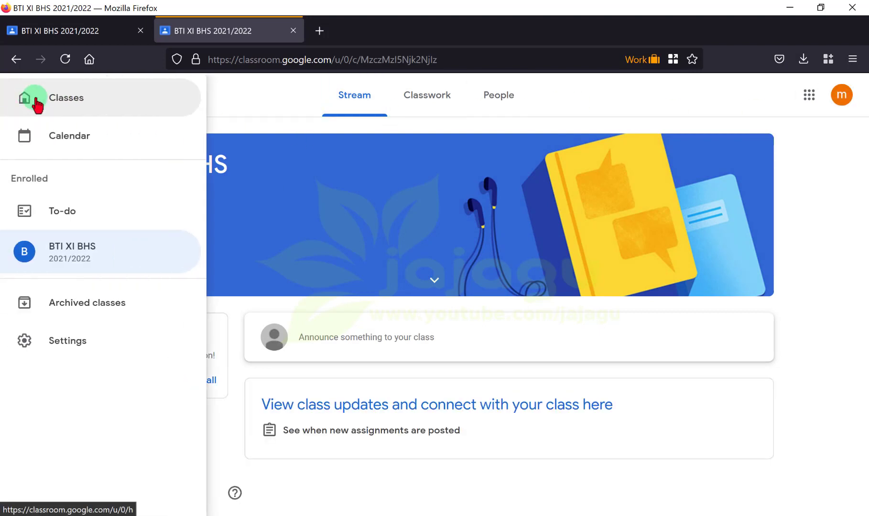
pyautogui.click(40, 98)
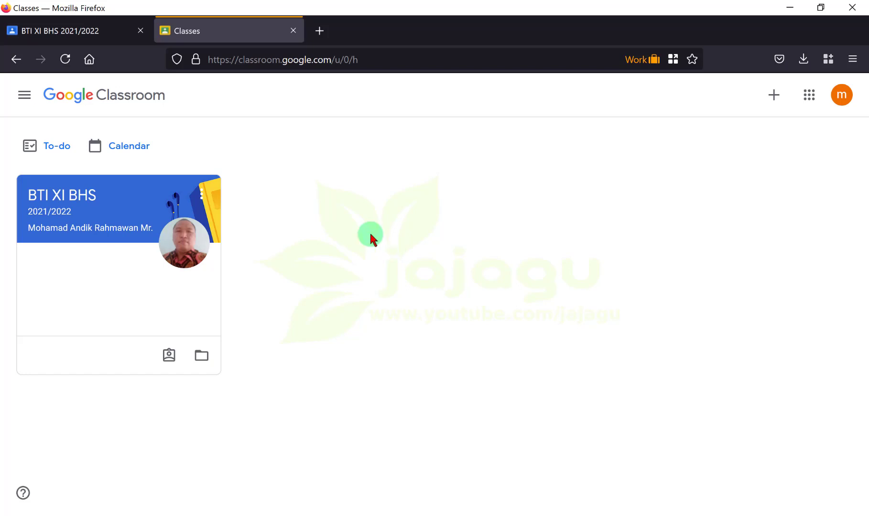
# Step: Switch back to the teacher's tab showing the BTI XI BHS 2021/2022 Forum page
pyautogui.click(106, 32)
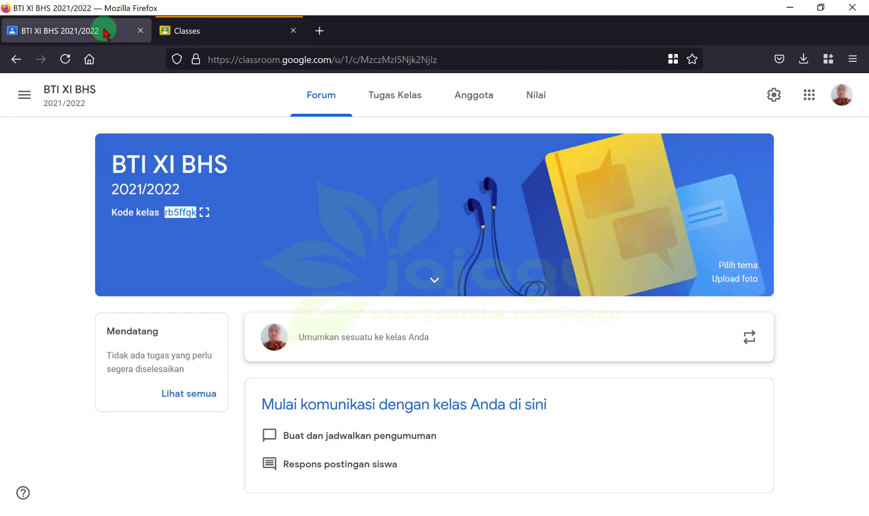